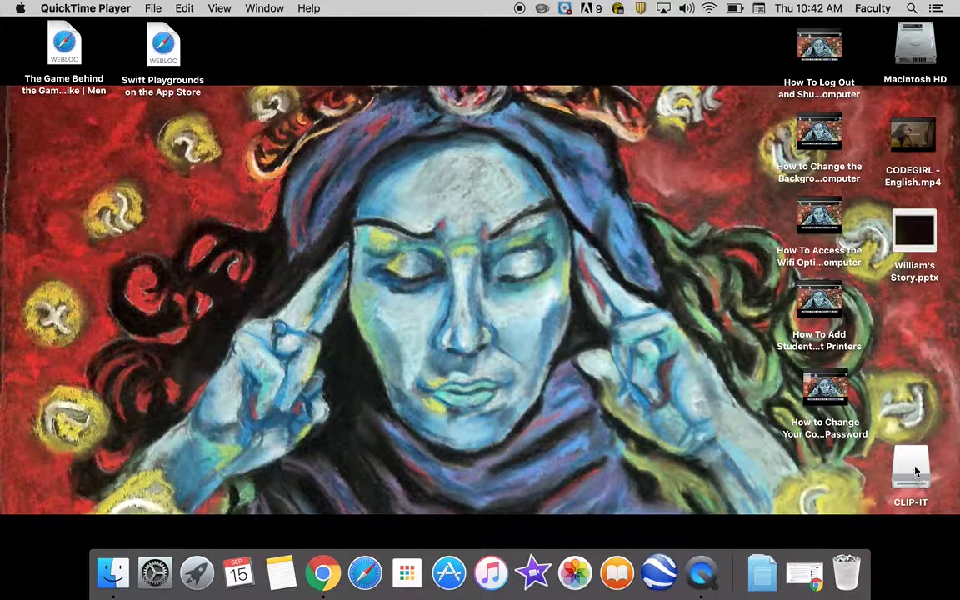
# - Open the CLIP-IT flash drive from the desktop and move its window aside
pyautogui.rightClick(913, 471)
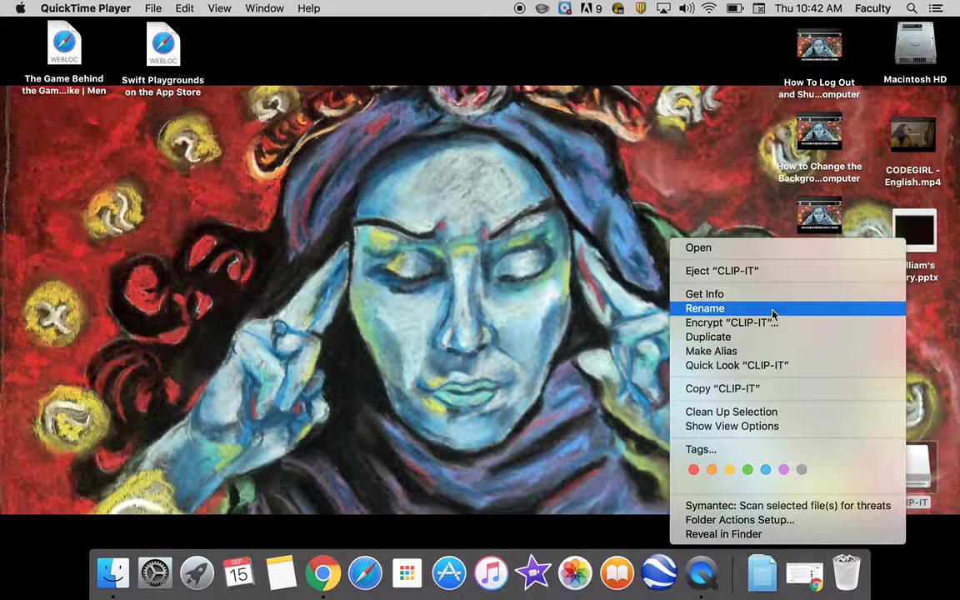
pyautogui.click(562, 357)
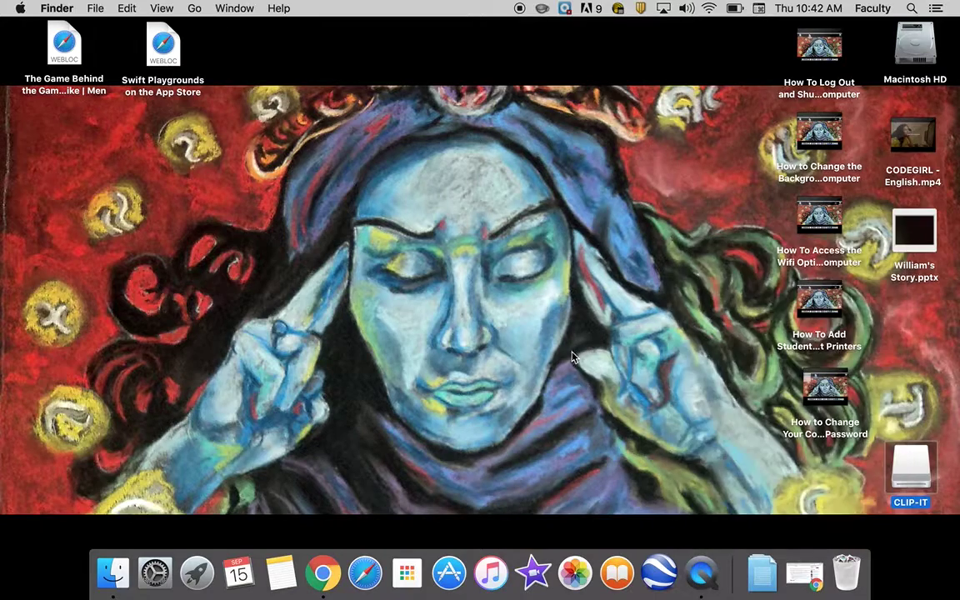
pyautogui.doubleClick(905, 476)
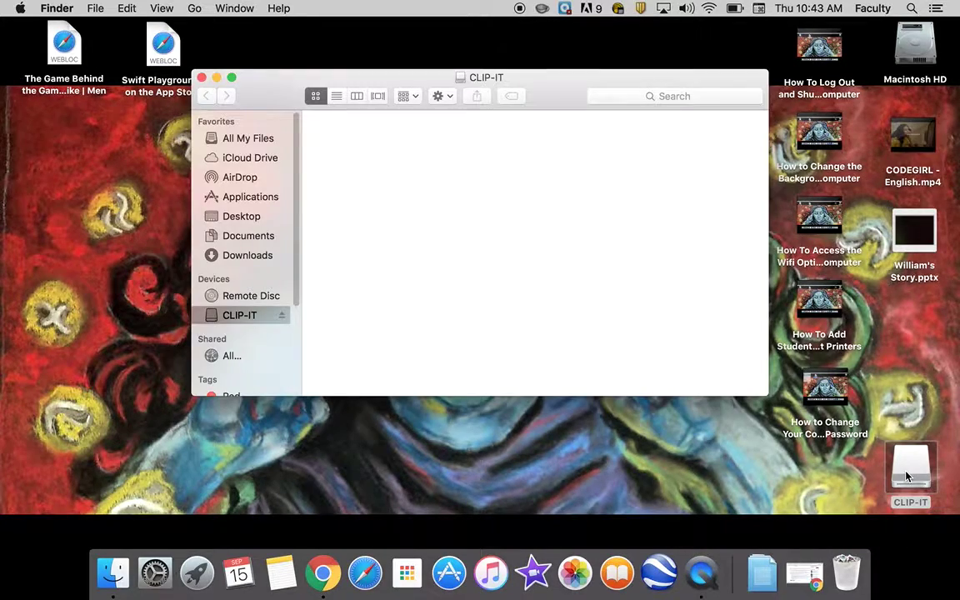
pyautogui.moveTo(559, 83); pyautogui.dragTo(803, 90)
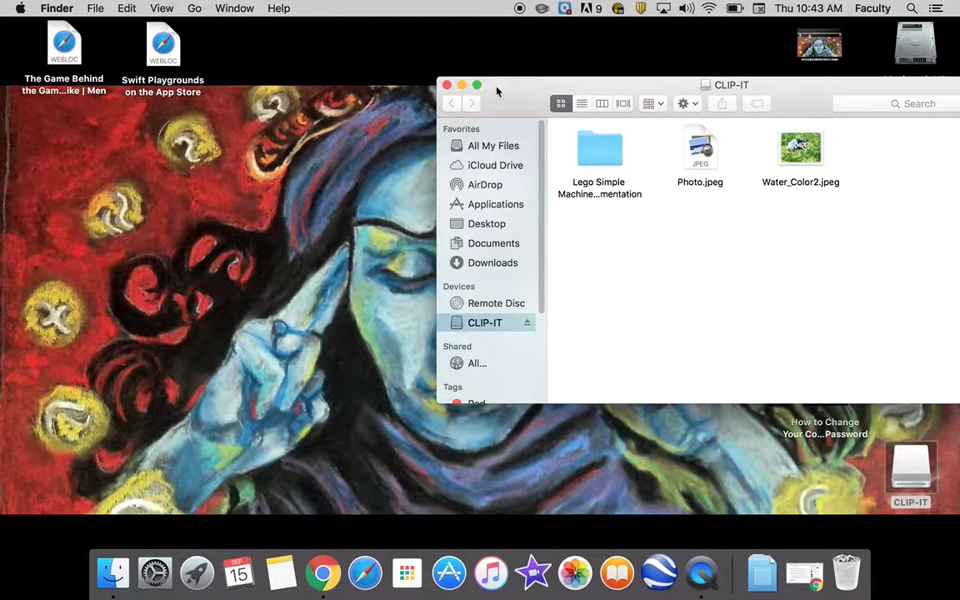
# - Open the home folder, reopen the CLIP-IT drive in a separate window, and arrange the two windows side by side
pyautogui.click(194, 8)
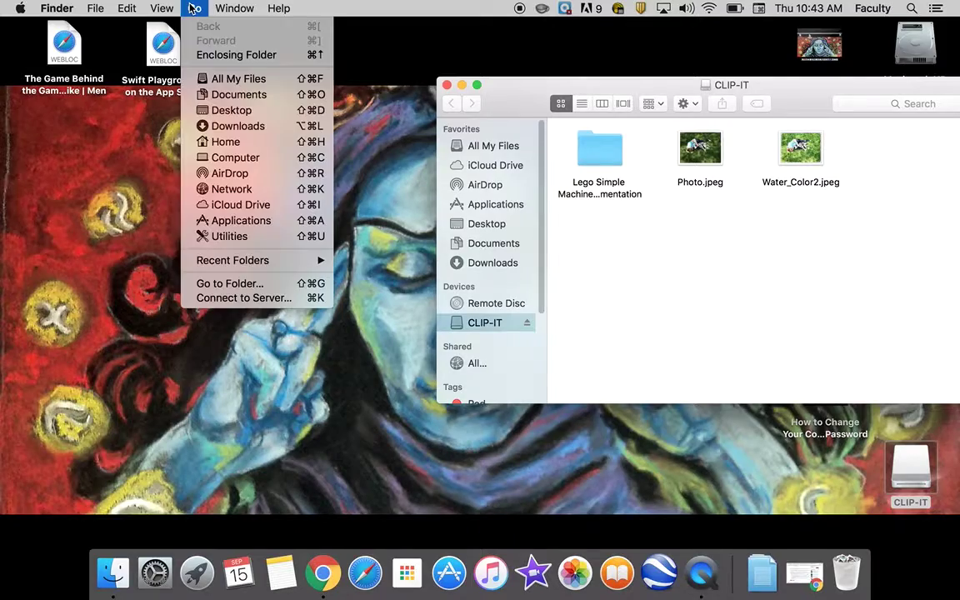
pyautogui.click(225, 142)
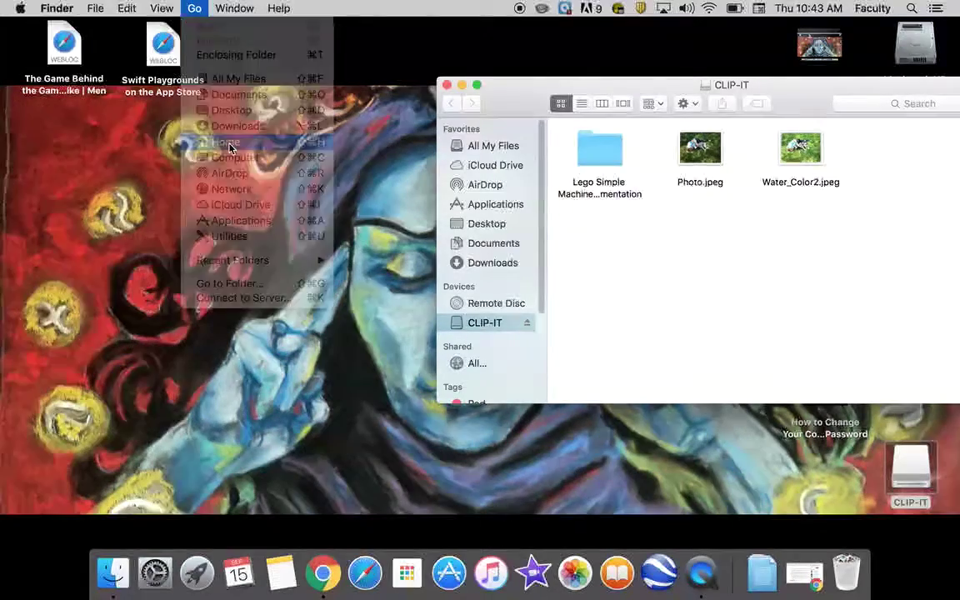
pyautogui.moveTo(522, 92); pyautogui.dragTo(201, 80)
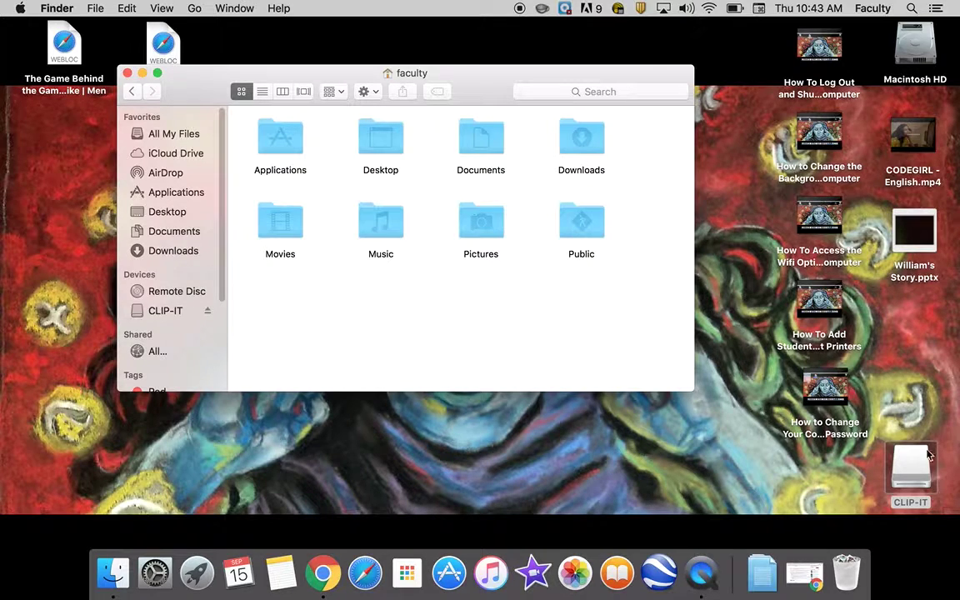
pyautogui.doubleClick(910, 468)
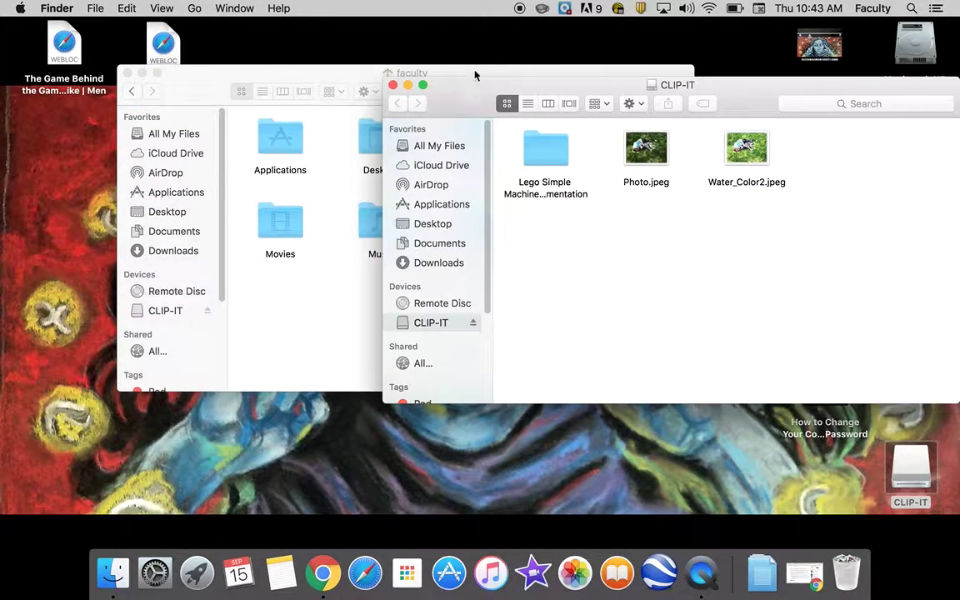
pyautogui.click(458, 73)
pyautogui.moveTo(491, 76); pyautogui.dragTo(374, 172)
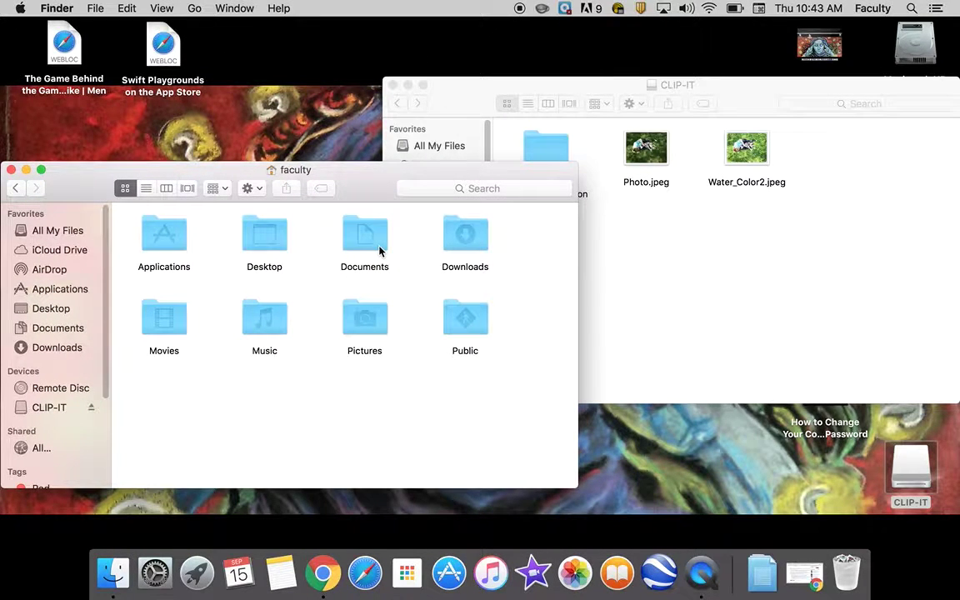
# - Create a new folder on the CLIP-IT drive, named with the owner's name followed by "Backup"
pyautogui.click(708, 239)
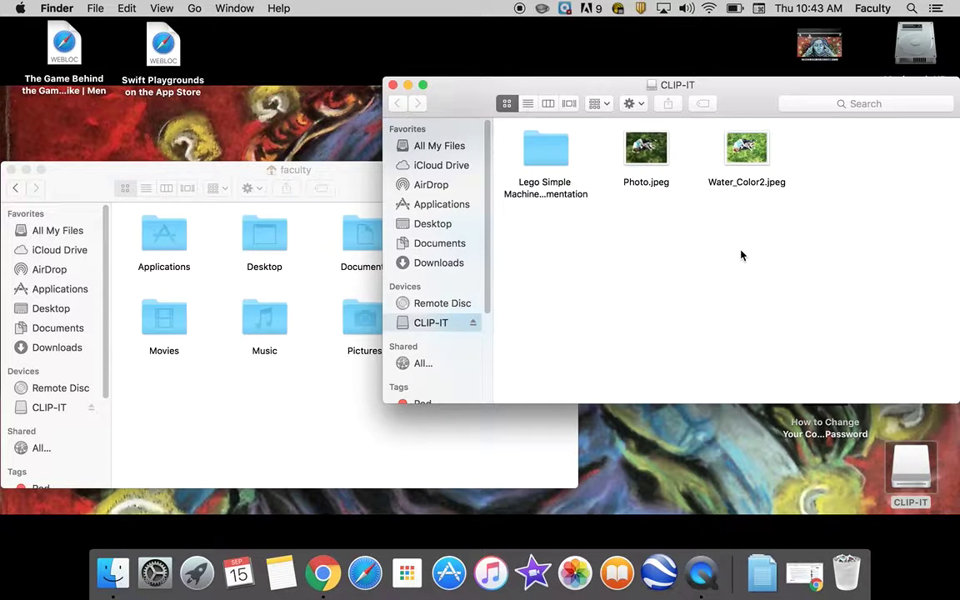
pyautogui.click(636, 105)
pyautogui.click(638, 124)
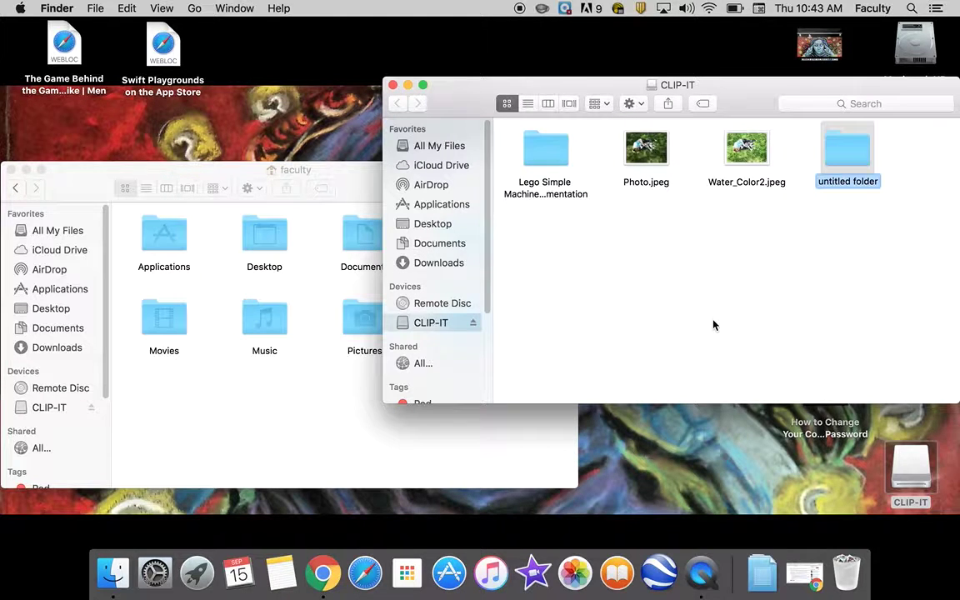
pyautogui.write('M')
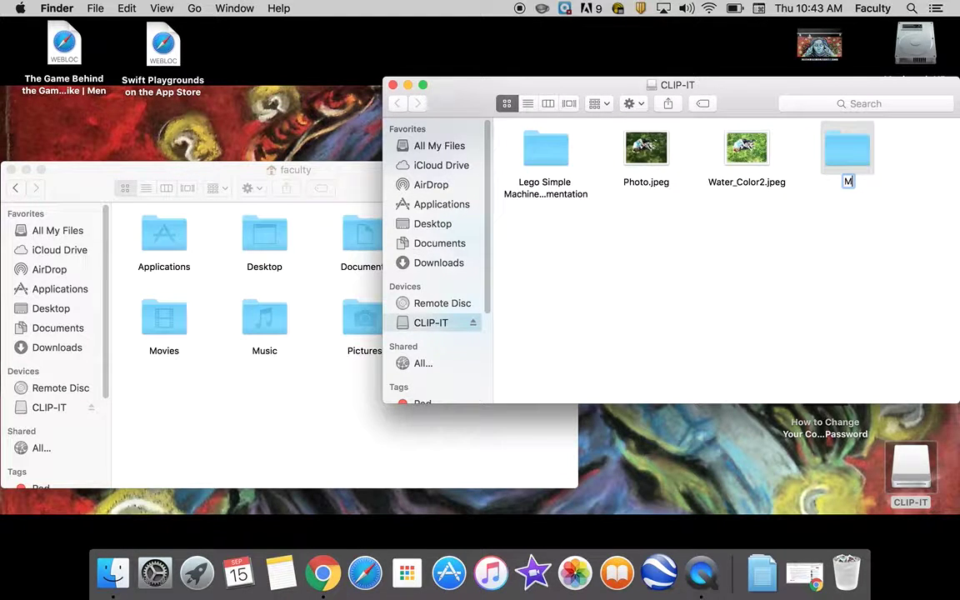
pyautogui.write('r Berry Backup')
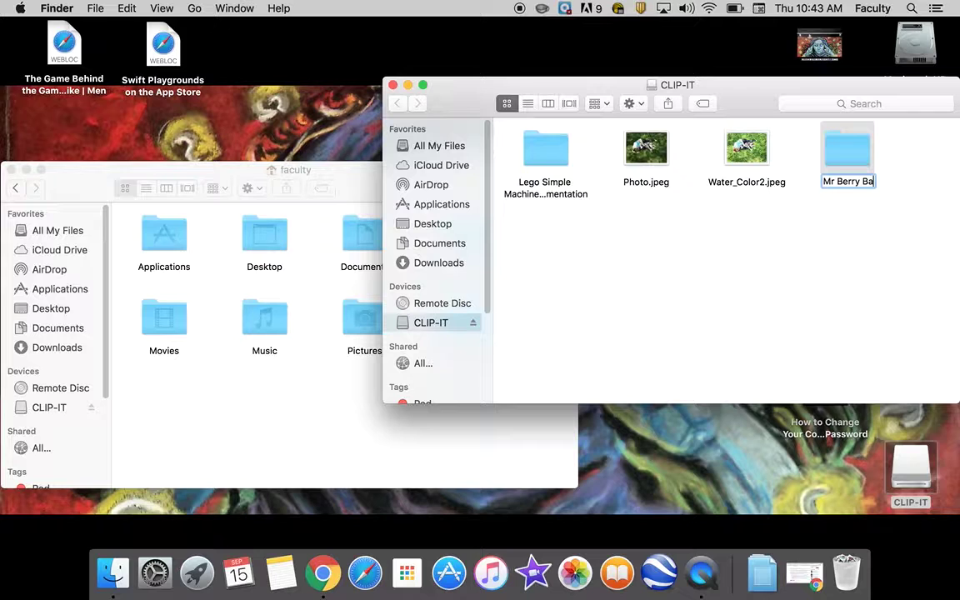
pyautogui.press('Return')
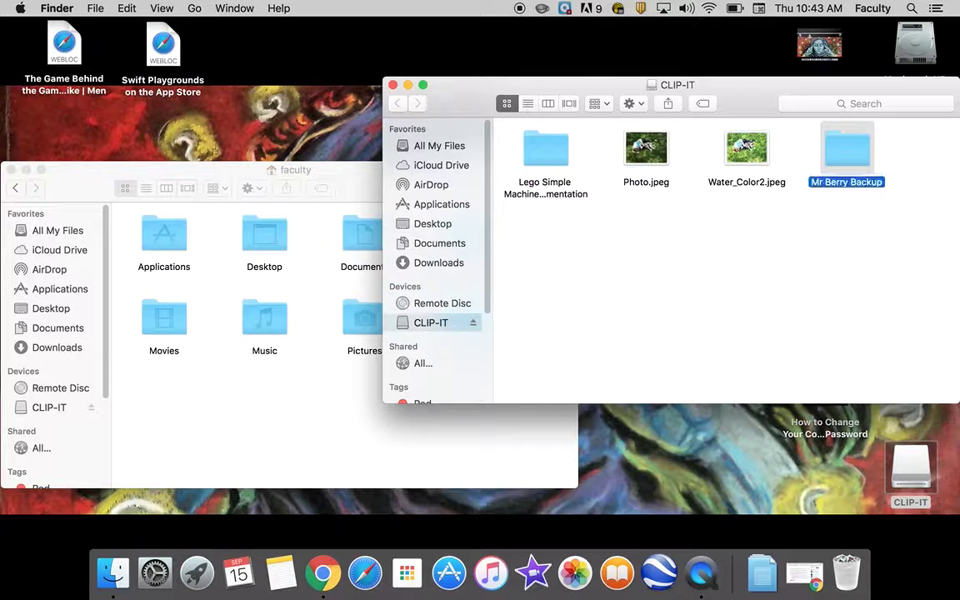
# - Open the new backup folder on CLIP-IT and open Documents in the home folder window
pyautogui.doubleClick(846, 154)
pyautogui.click(348, 165)
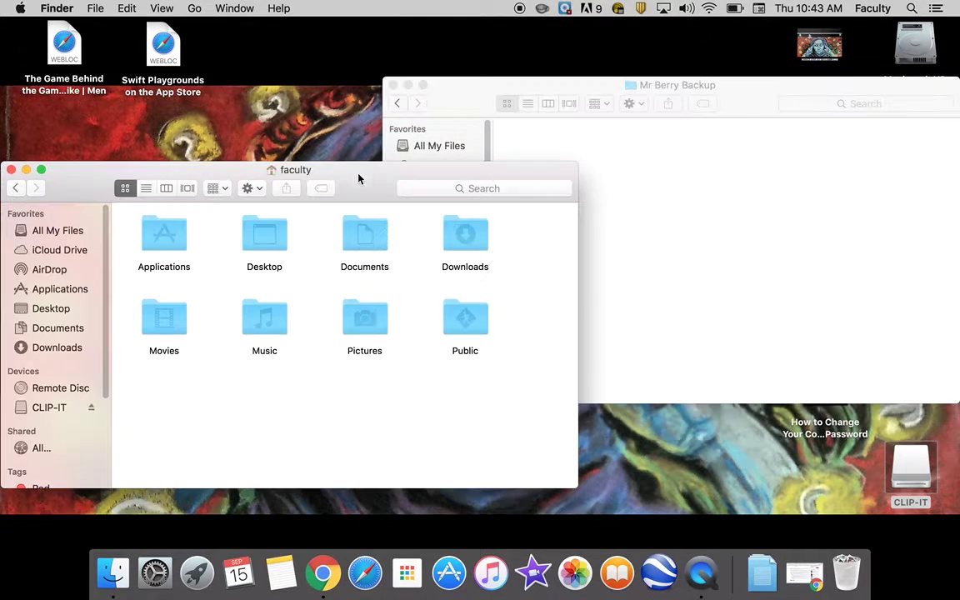
pyautogui.doubleClick(364, 242)
pyautogui.moveTo(365, 188); pyautogui.dragTo(367, 222)
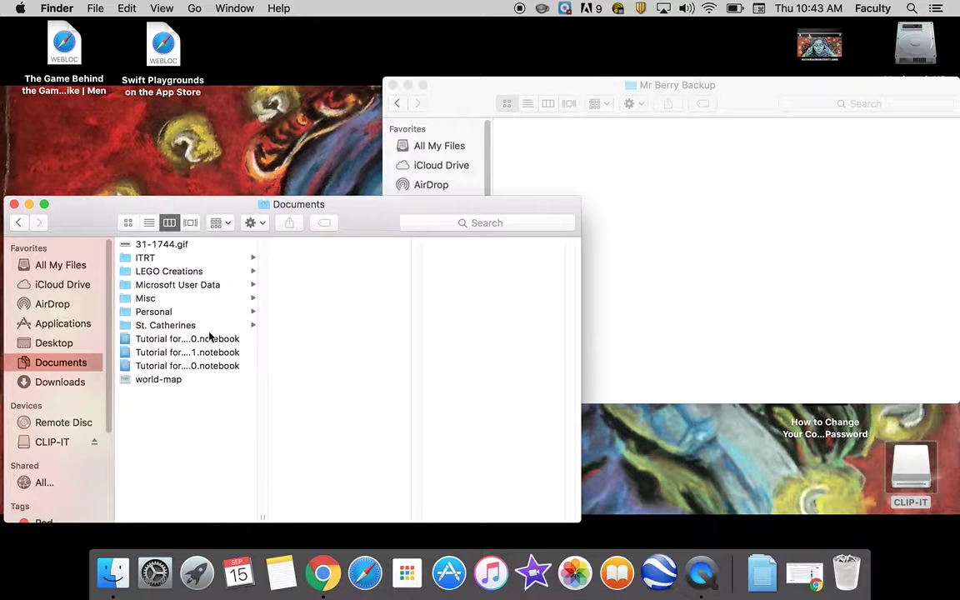
# - Copy 31-1744.gif from Documents into the backup folder on the CLIP-IT drive
pyautogui.click(177, 247)
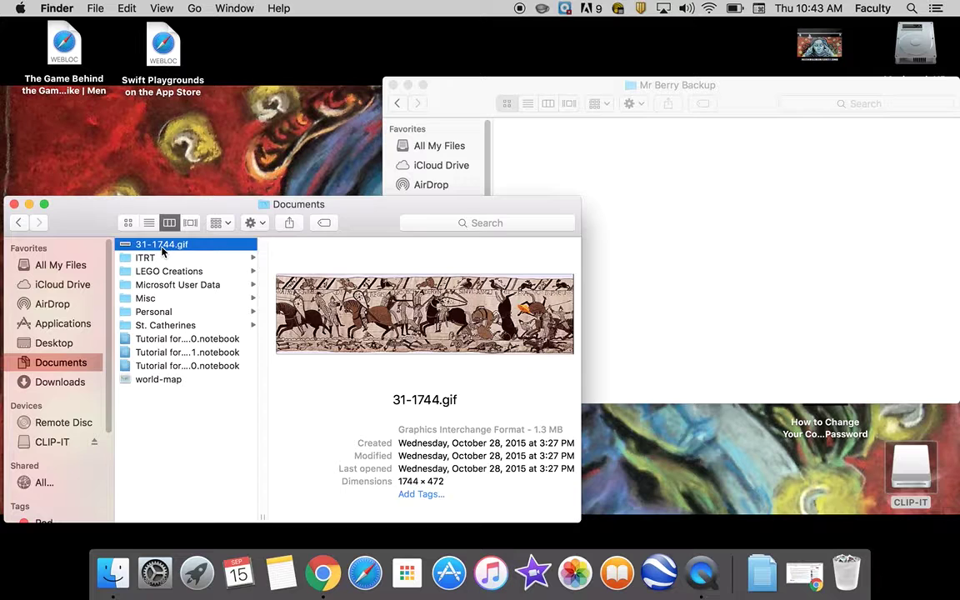
pyautogui.moveTo(163, 246); pyautogui.dragTo(709, 176)
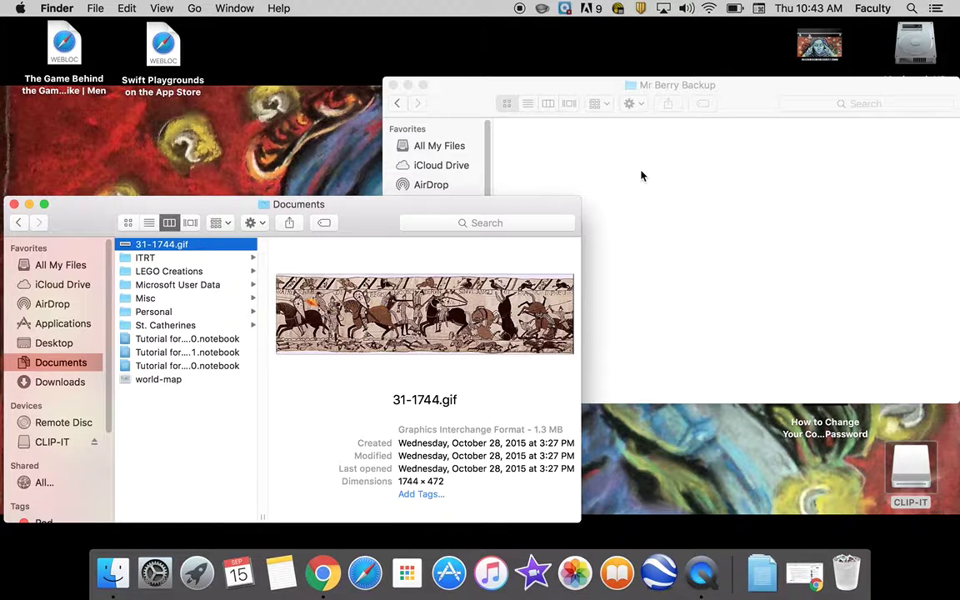
pyautogui.click(609, 156)
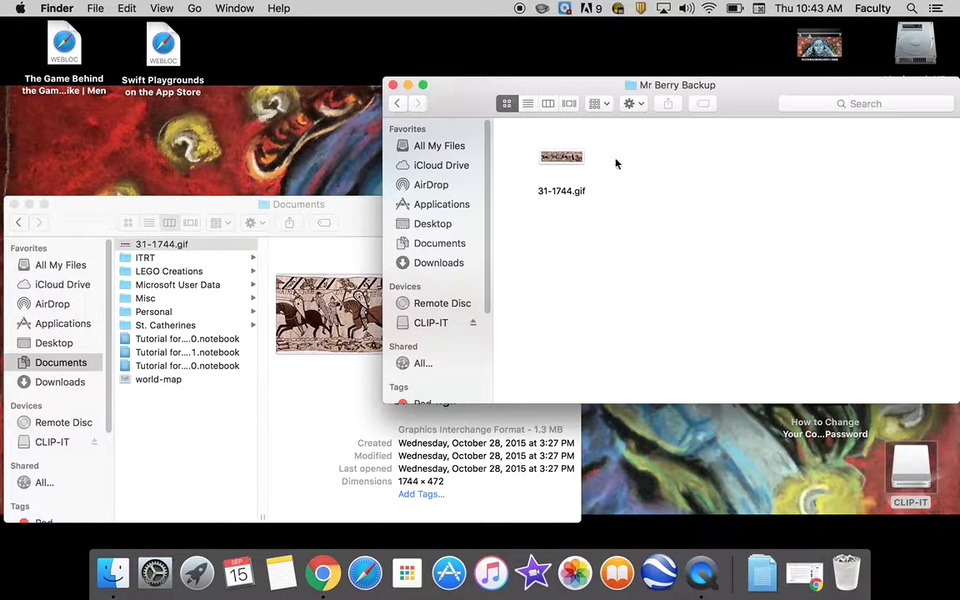
# - Copy the Misc folder from Documents into the backup folder on the CLIP-IT drive
pyautogui.click(171, 262)
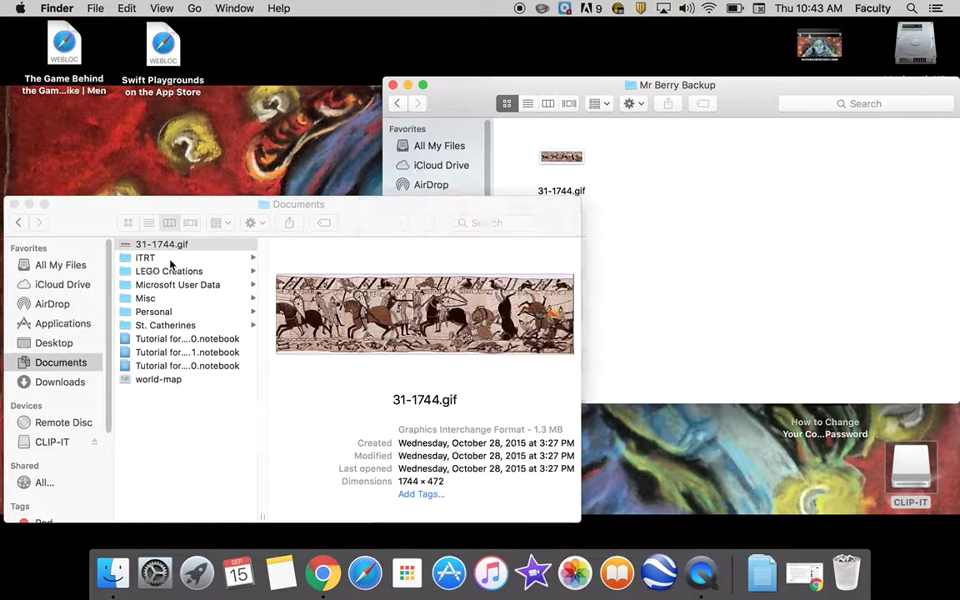
pyautogui.click(170, 260)
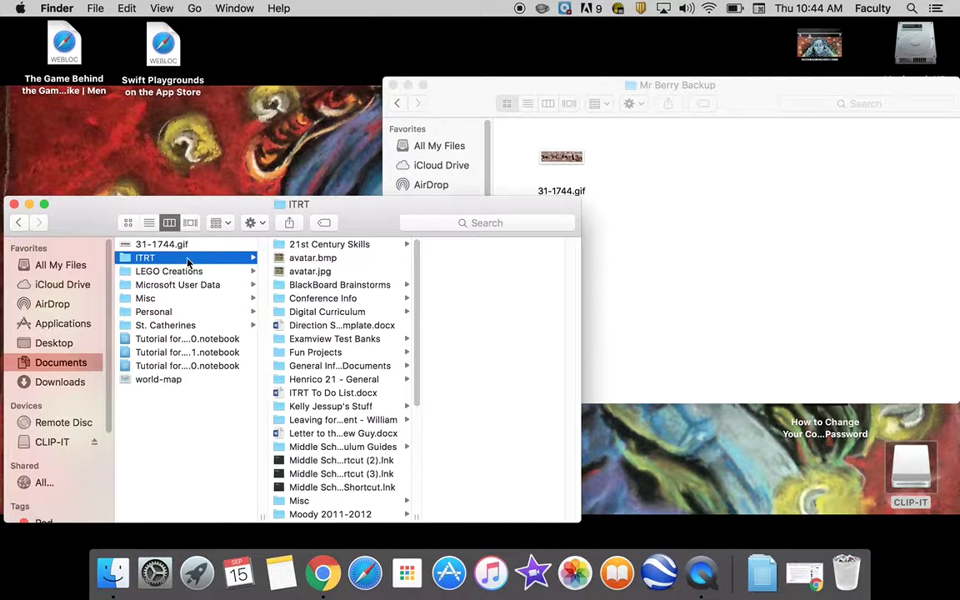
pyautogui.moveTo(154, 302); pyautogui.dragTo(646, 219)
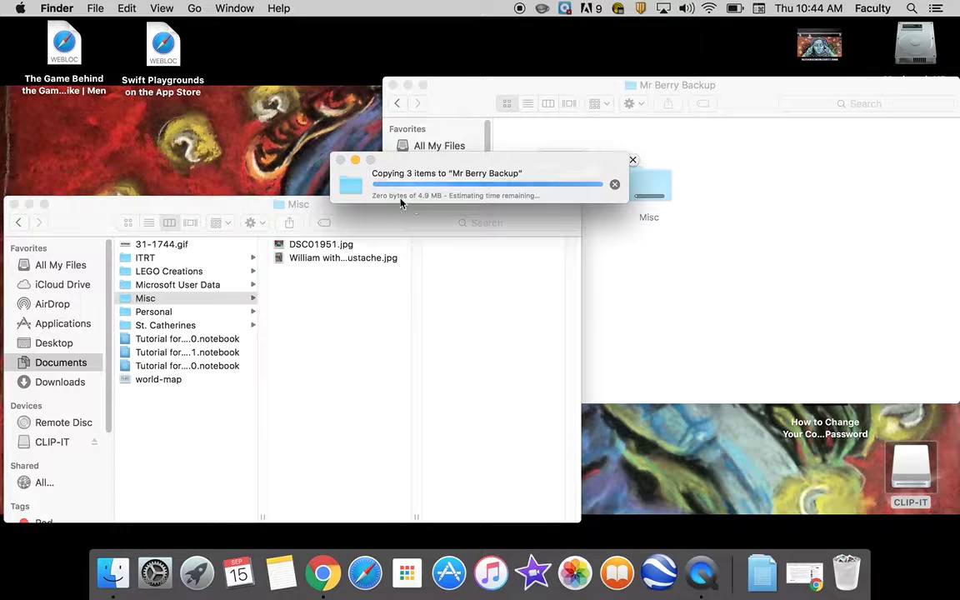
pyautogui.click(649, 179)
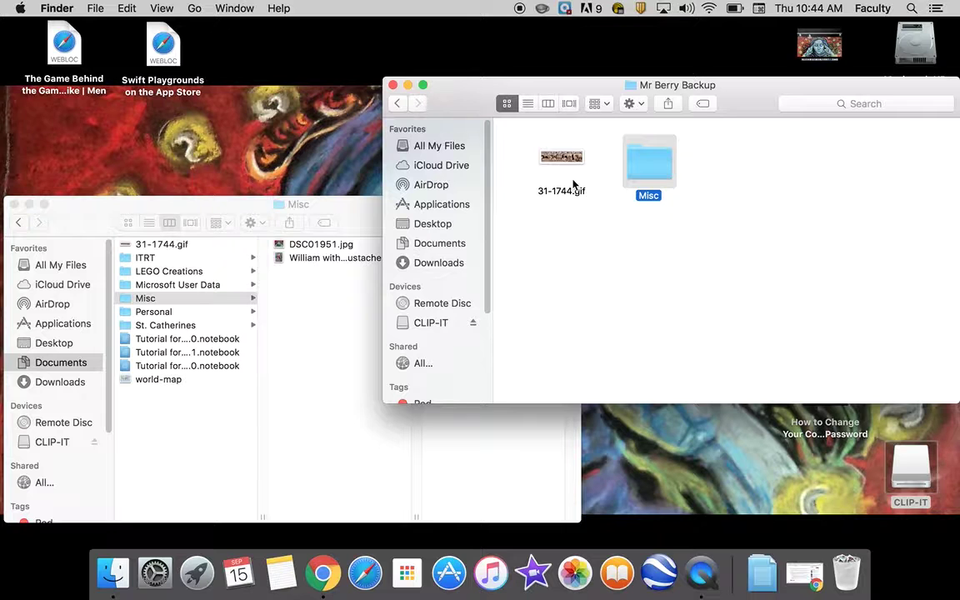
# - Return the Documents window to the home folder and open the Pictures folder there
pyautogui.moveTo(92, 221); pyautogui.dragTo(121, 198)
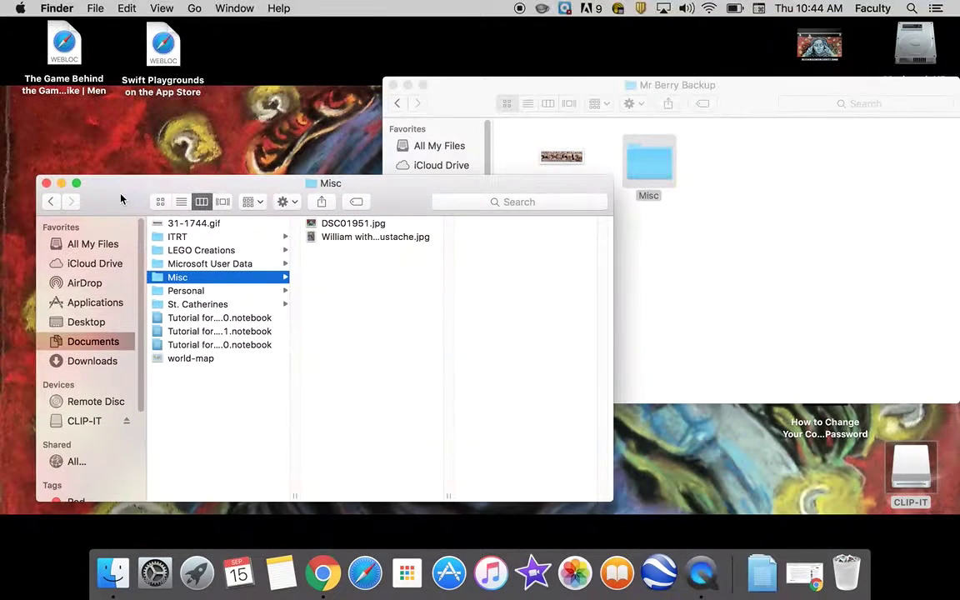
pyautogui.click(51, 202)
pyautogui.click(51, 202)
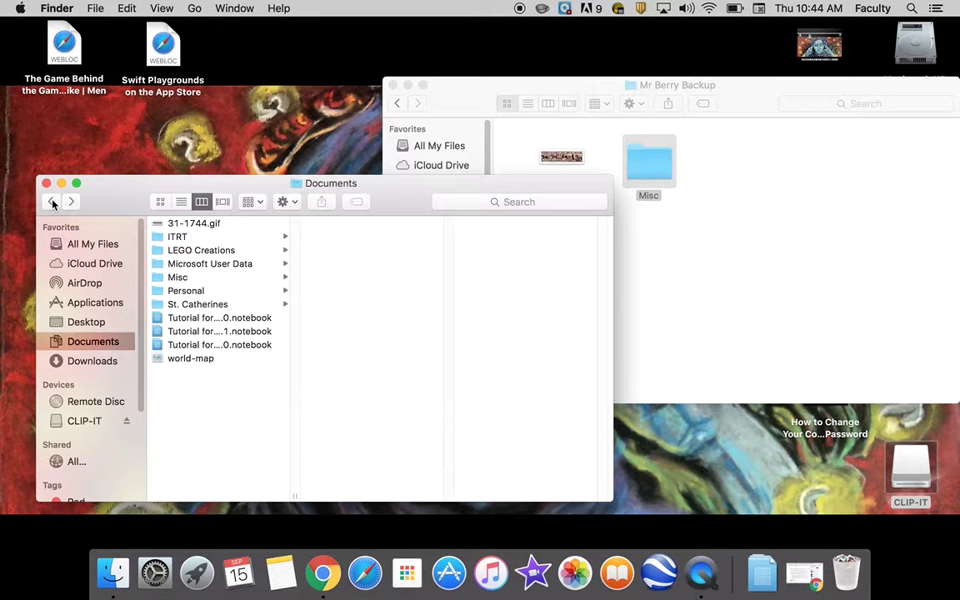
pyautogui.click(51, 202)
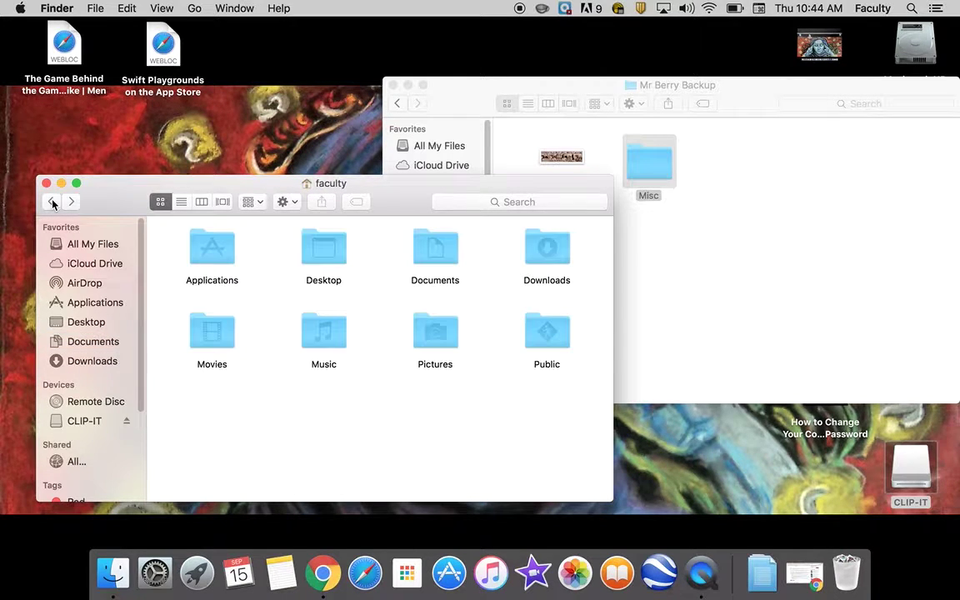
pyautogui.doubleClick(434, 334)
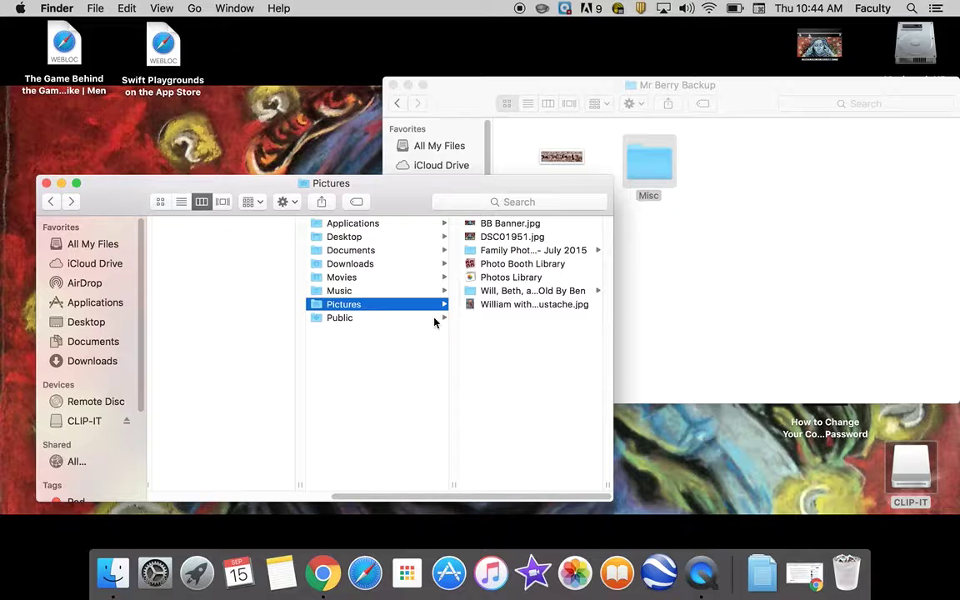
# - Inspect the Photos Library and the contents of the two photo folders inside Pictures
pyautogui.moveTo(399, 200); pyautogui.dragTo(194, 200)
pyautogui.click(305, 278)
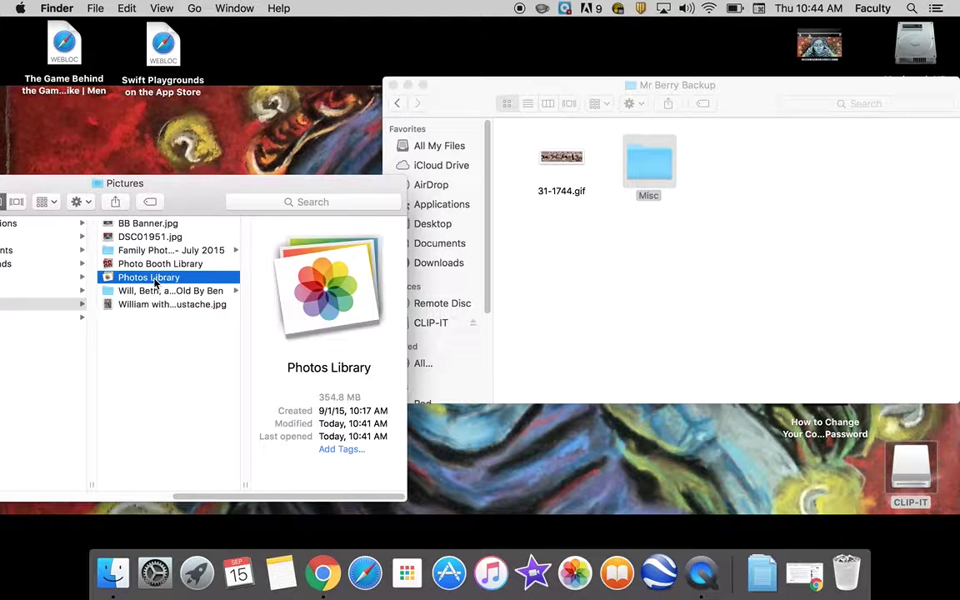
pyautogui.moveTo(154, 283); pyautogui.dragTo(342, 281)
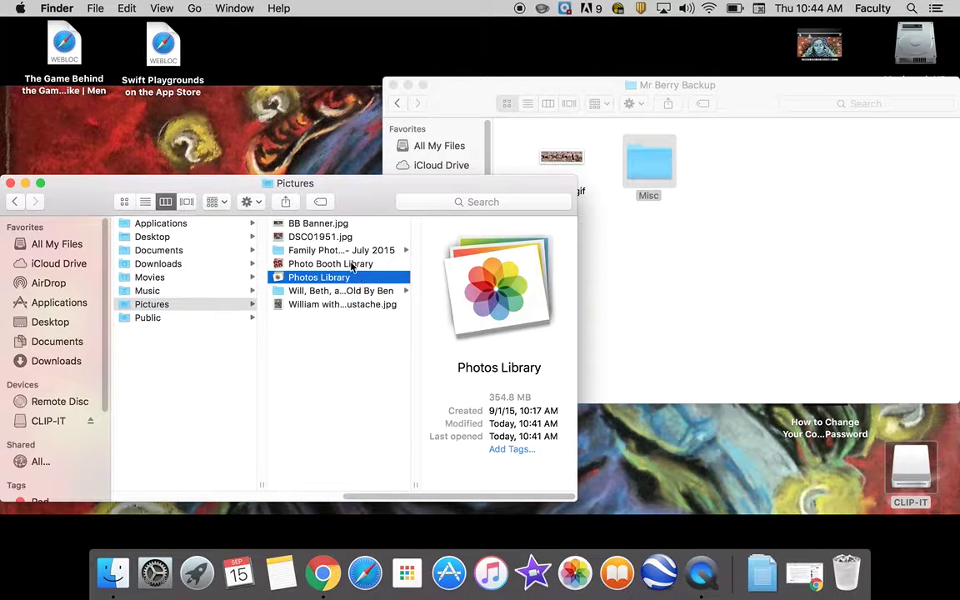
pyautogui.click(318, 253)
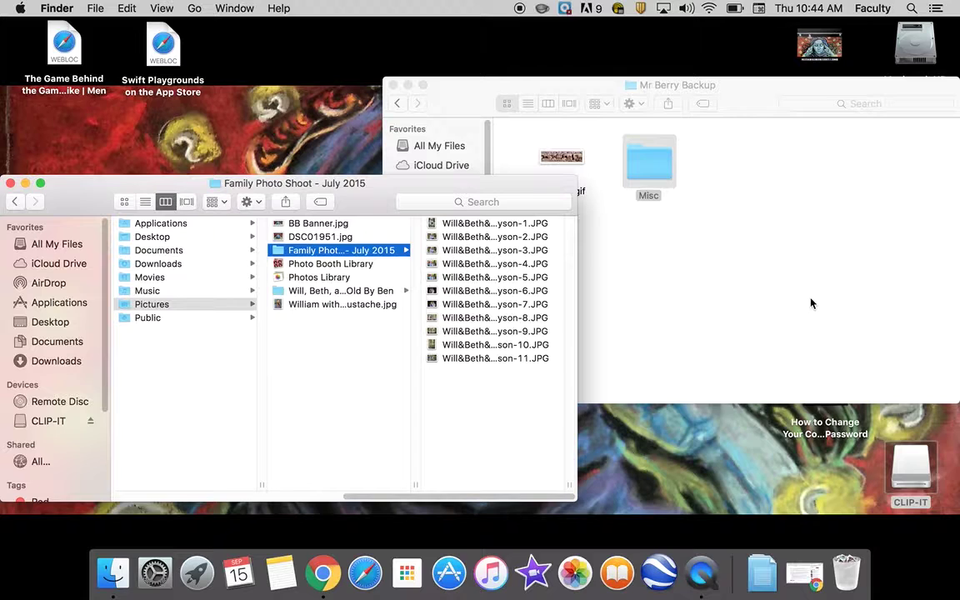
pyautogui.click(350, 290)
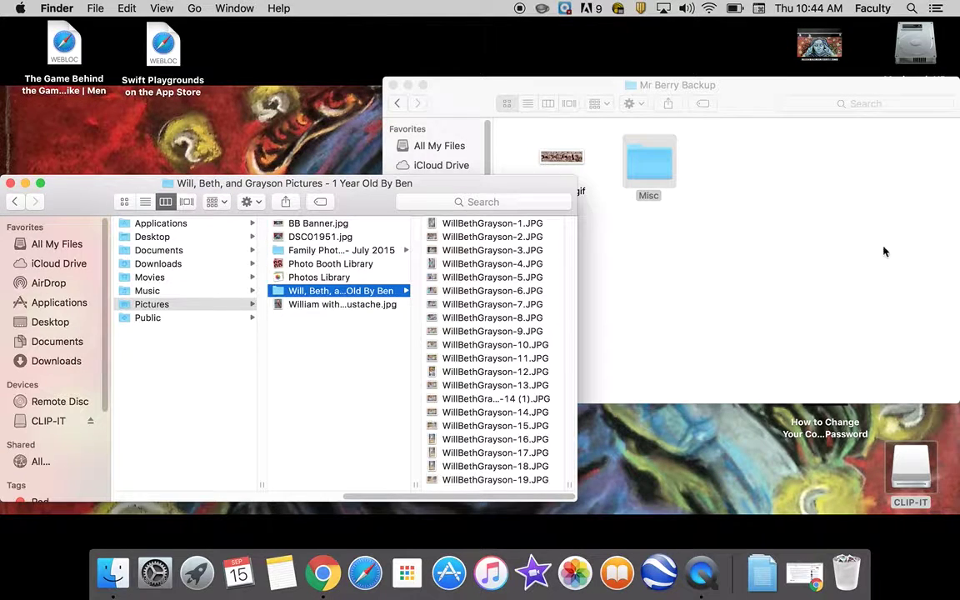
# - Go back from Pictures to the home folder and open the Music folder in column view
pyautogui.moveTo(366, 202); pyautogui.dragTo(380, 189)
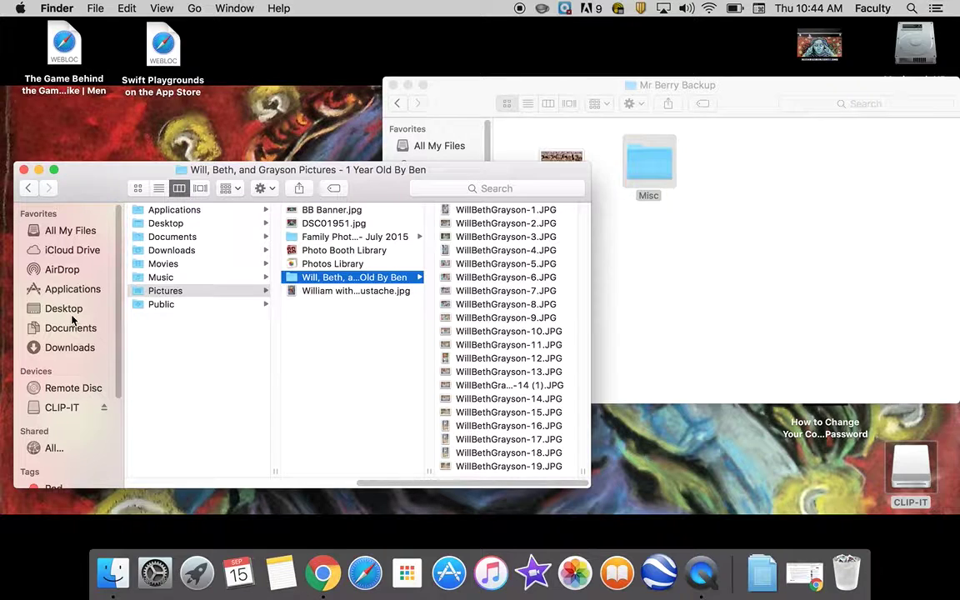
pyautogui.click(30, 188)
pyautogui.click(32, 189)
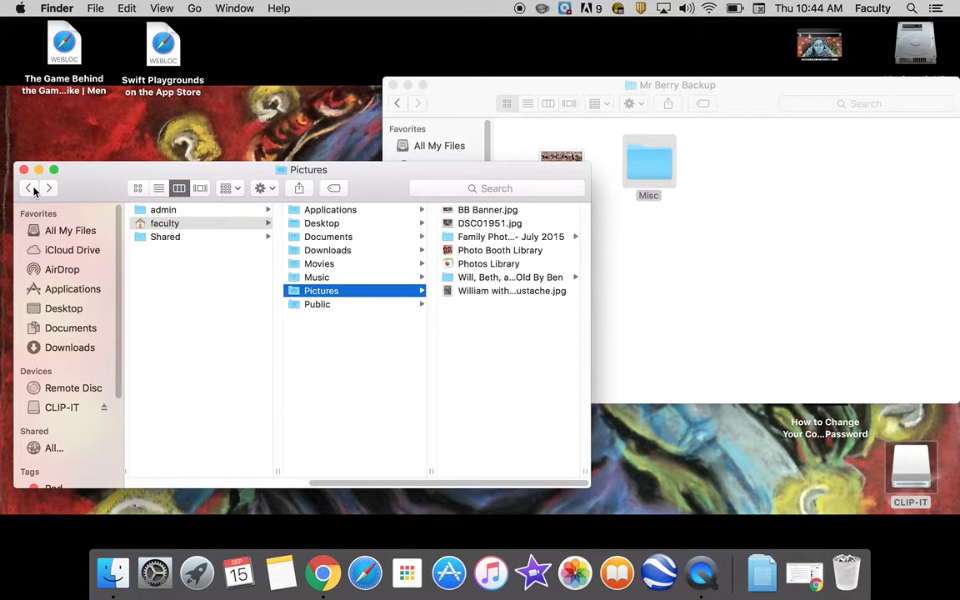
pyautogui.click(32, 189)
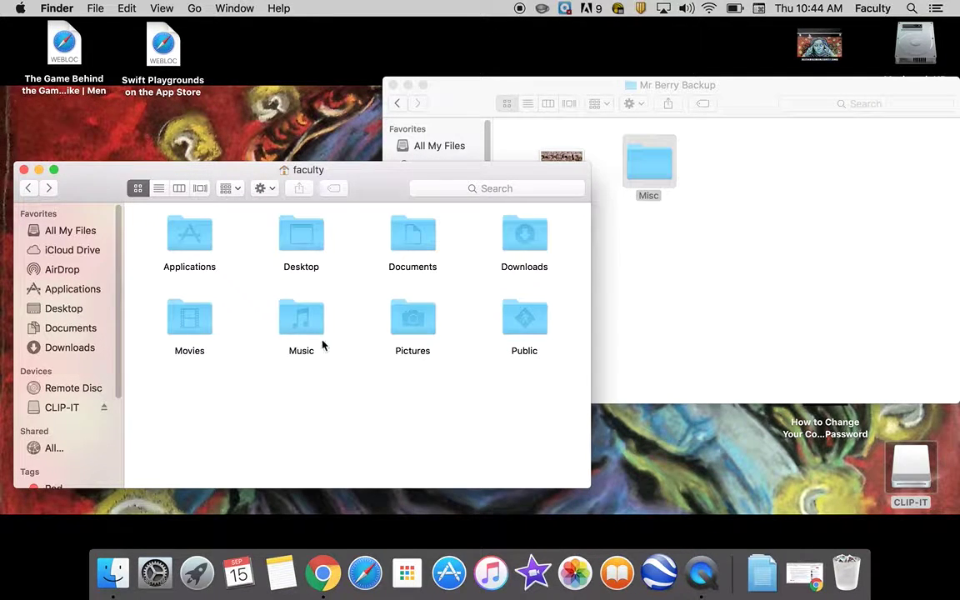
pyautogui.click(312, 316)
pyautogui.press('super+3')
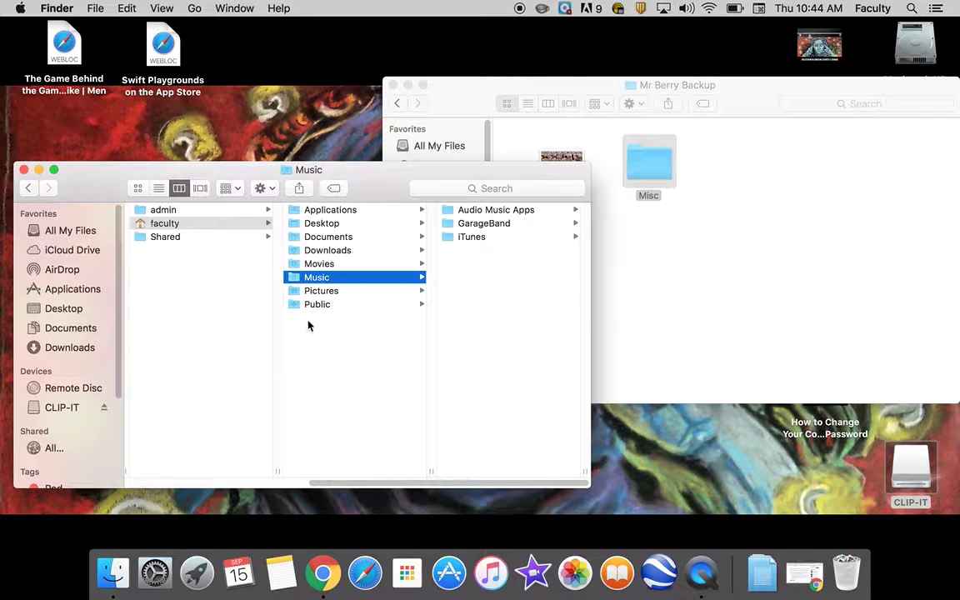
# - Open iTunes Media in the iTunes folder and inspect the contents of its Downloads, Music and Podcasts folders
pyautogui.click(471, 237)
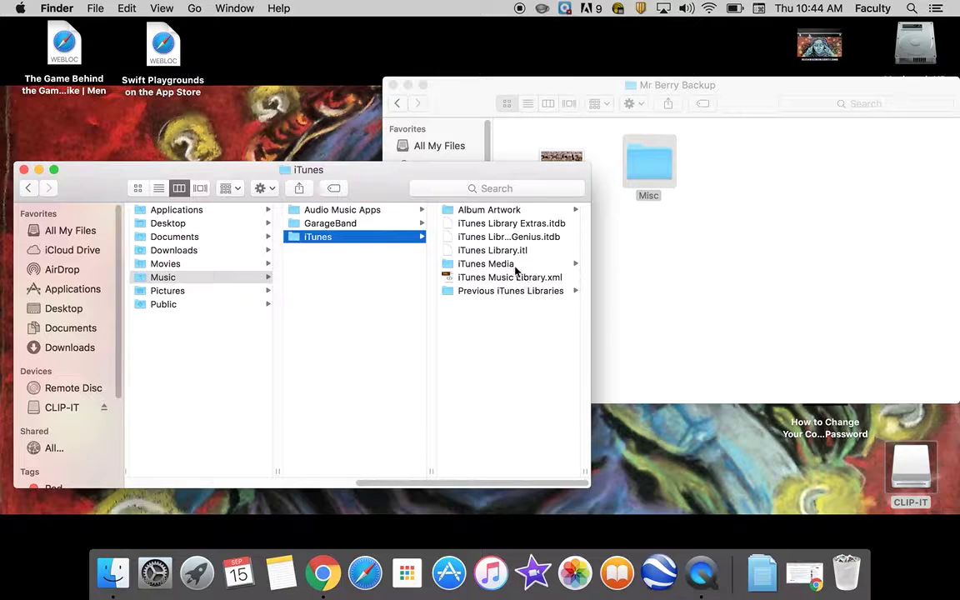
pyautogui.click(481, 263)
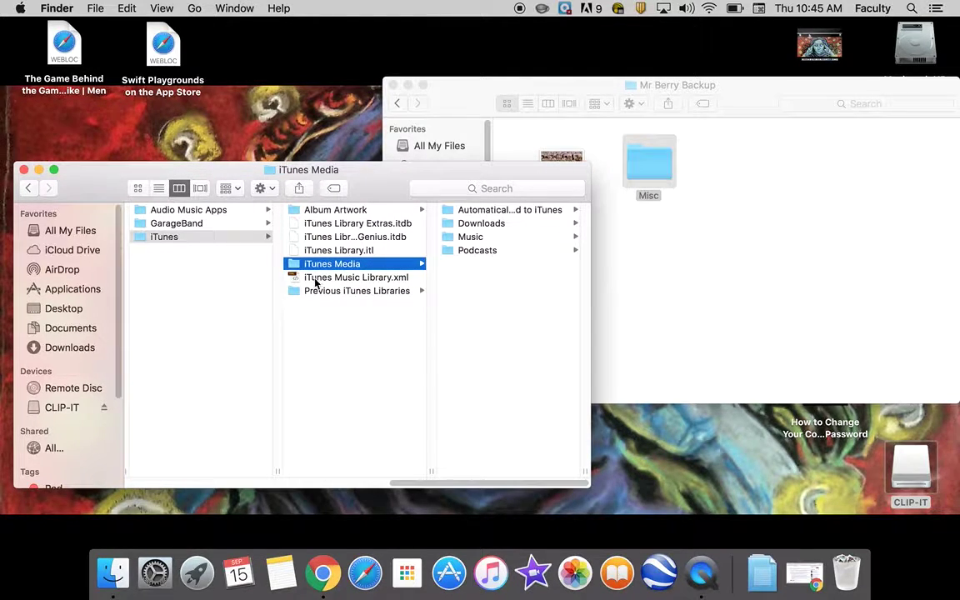
pyautogui.click(482, 225)
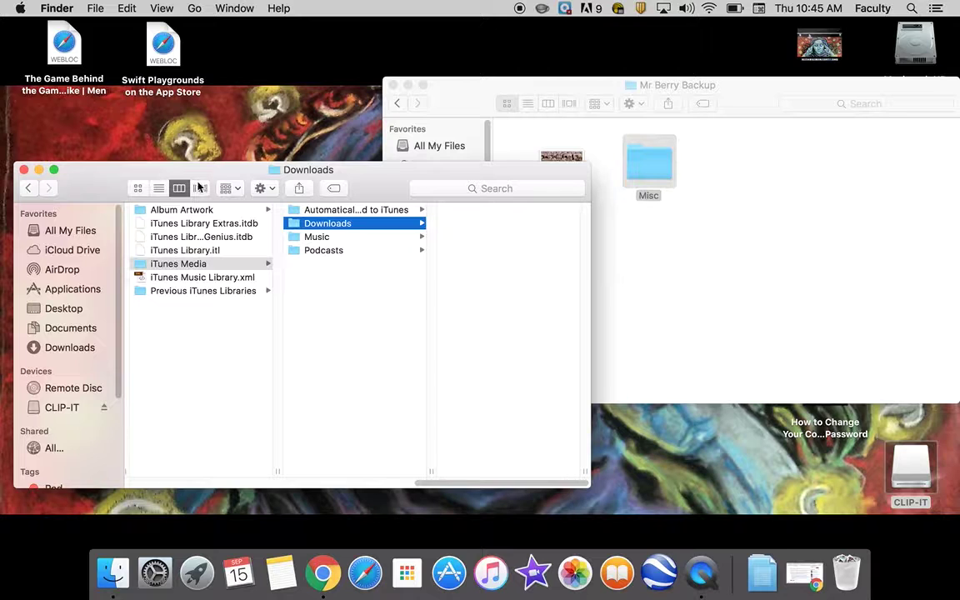
pyautogui.click(421, 186)
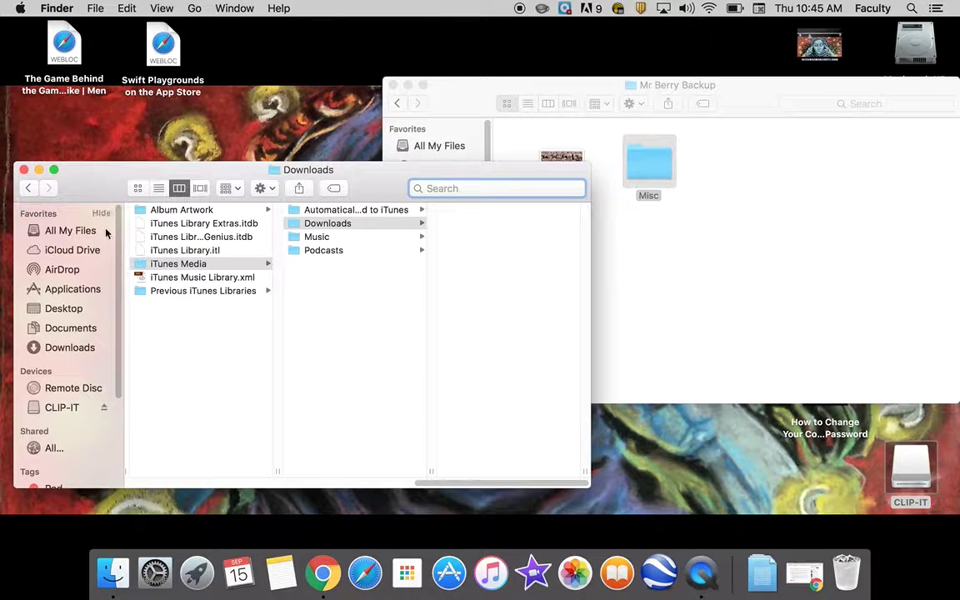
pyautogui.click(323, 247)
pyautogui.click(322, 237)
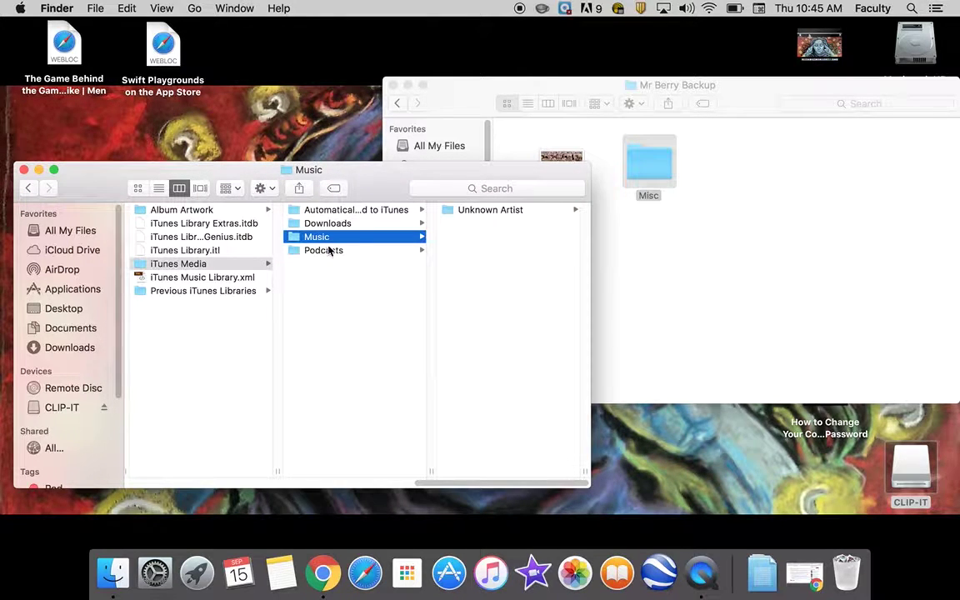
pyautogui.click(331, 251)
pyautogui.click(329, 237)
pyautogui.click(329, 249)
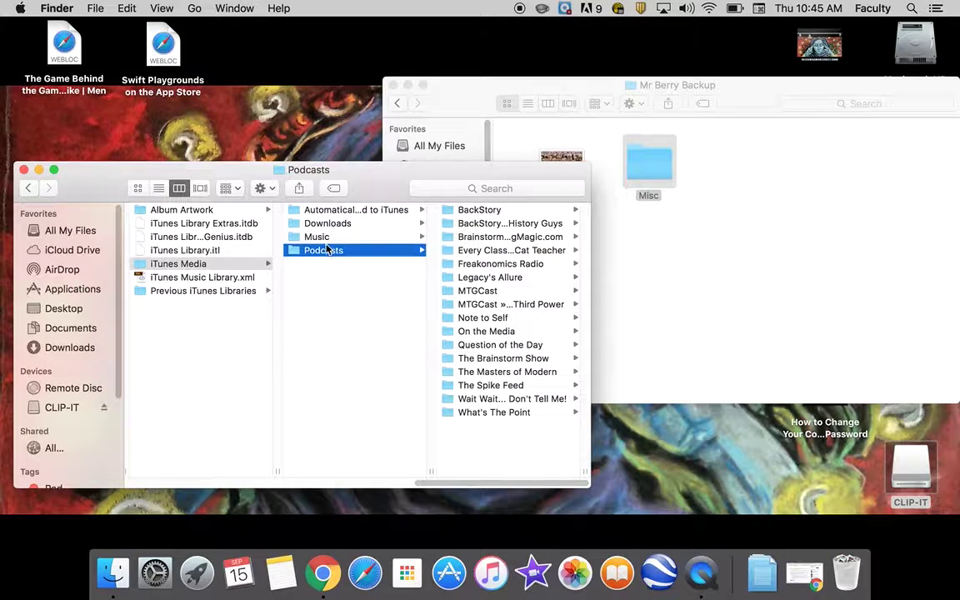
# - Go back through the browsed iTunes and Music folders to the home folder
pyautogui.click(31, 189)
pyautogui.click(32, 190)
pyautogui.click(31, 190)
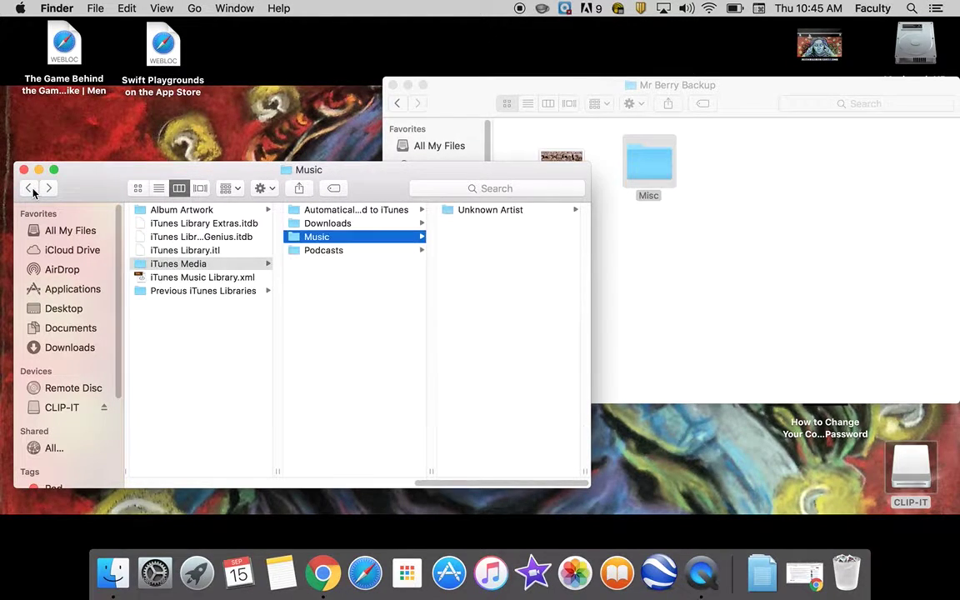
pyautogui.click(31, 189)
pyautogui.click(31, 190)
pyautogui.click(30, 190)
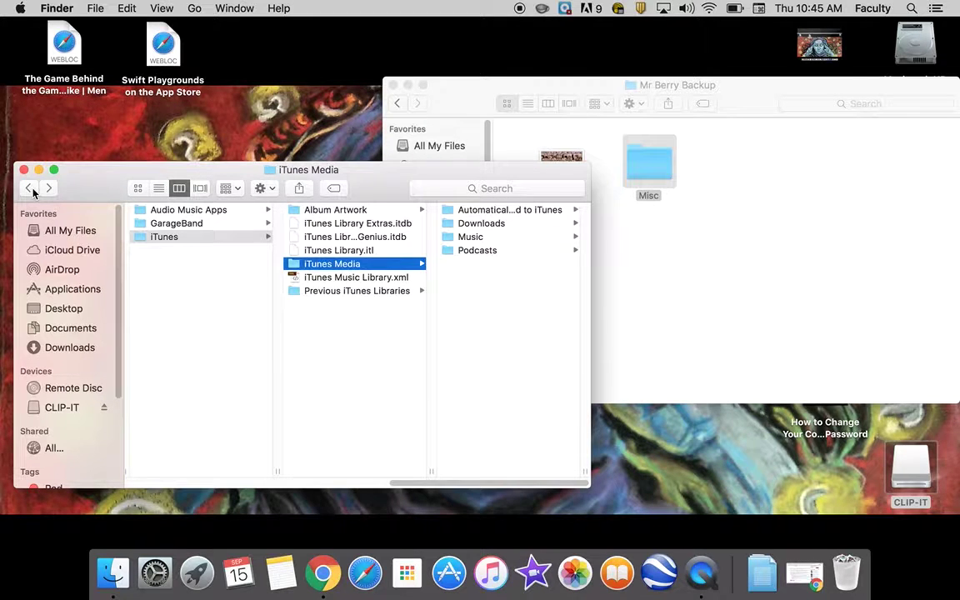
pyautogui.click(30, 190)
pyautogui.click(28, 188)
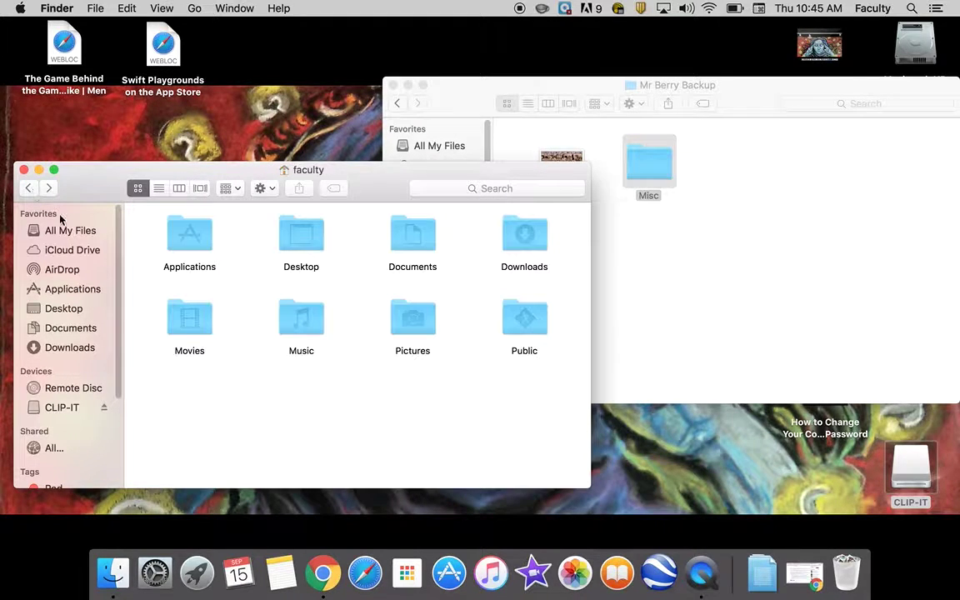
# - Open the Movies folder from the home folder and move its window so the backup folder's items are uncovered
pyautogui.doubleClick(195, 317)
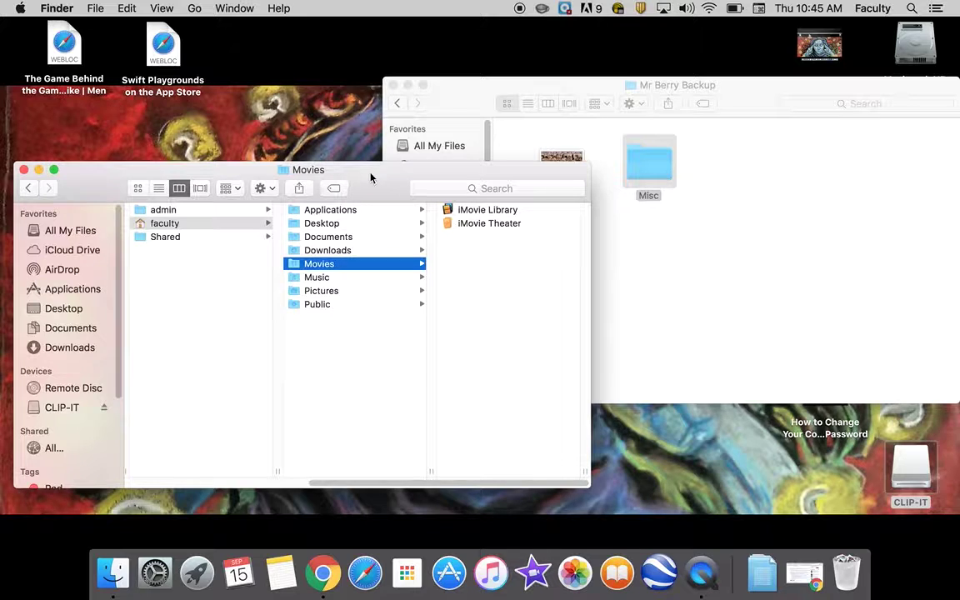
pyautogui.moveTo(371, 178); pyautogui.dragTo(542, 256)
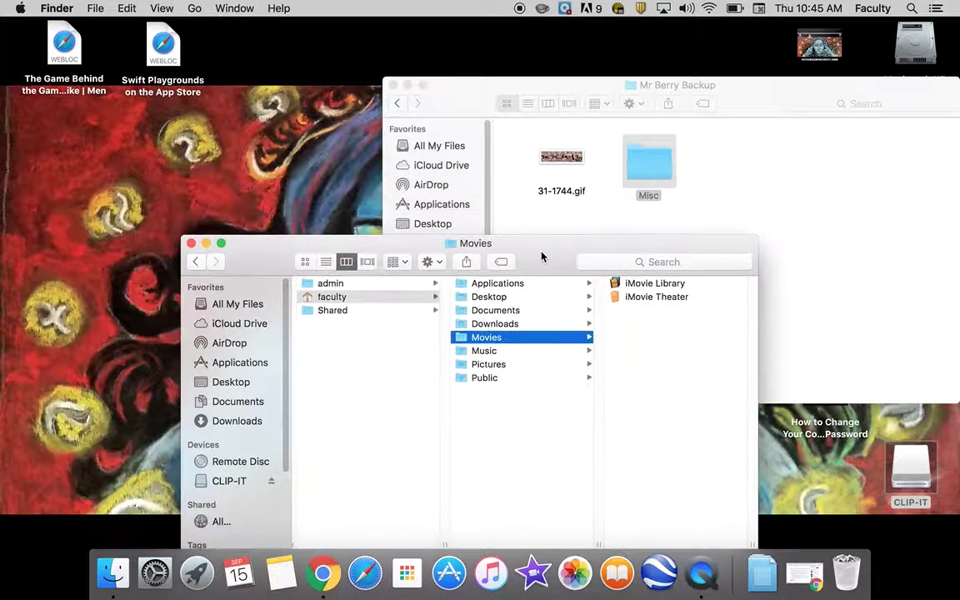